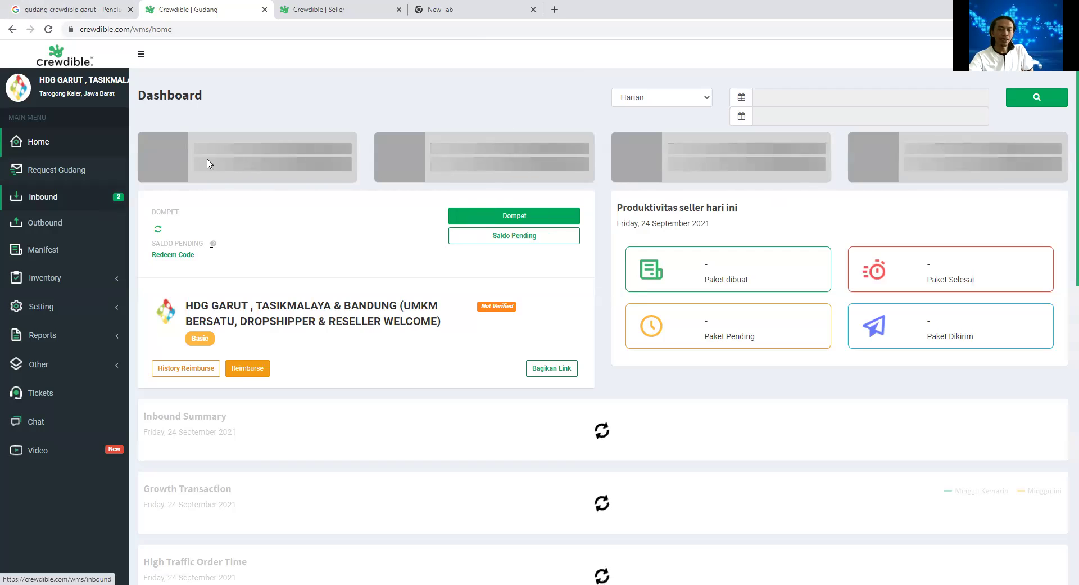
Step: Open the Herbal Sehat 99 inbound shipment awaiting receipt and print its manifest, saving it as a PDF
left_click(84, 197)
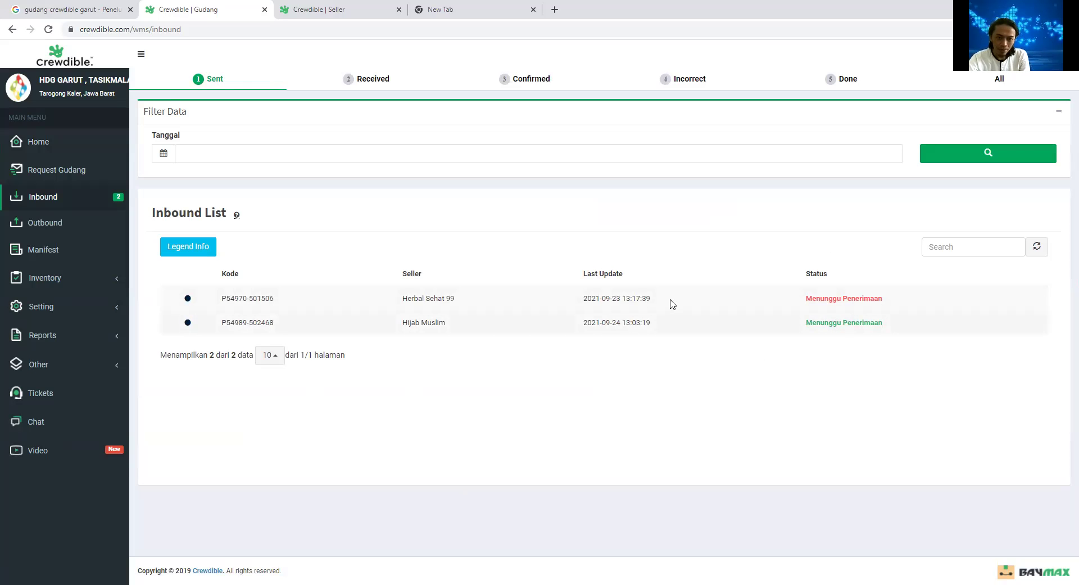
left_click(843, 300)
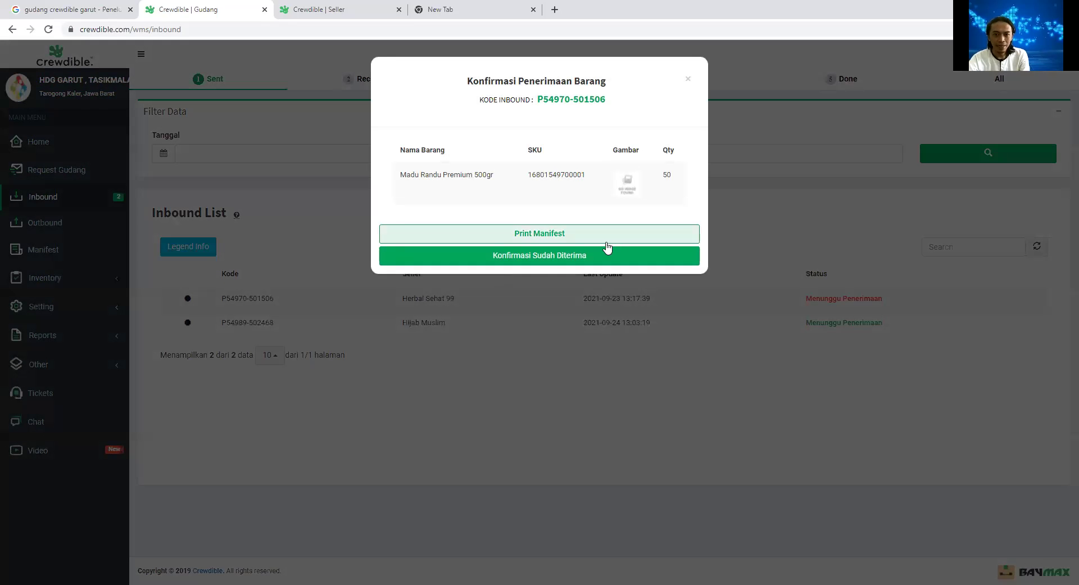
left_click(570, 233)
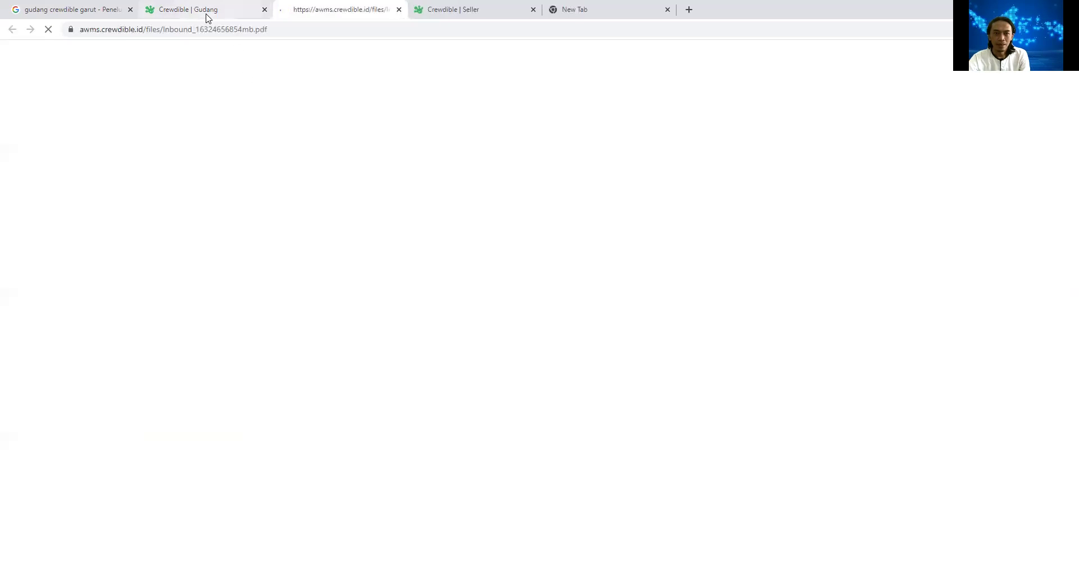
left_click(207, 18)
left_click(348, 15)
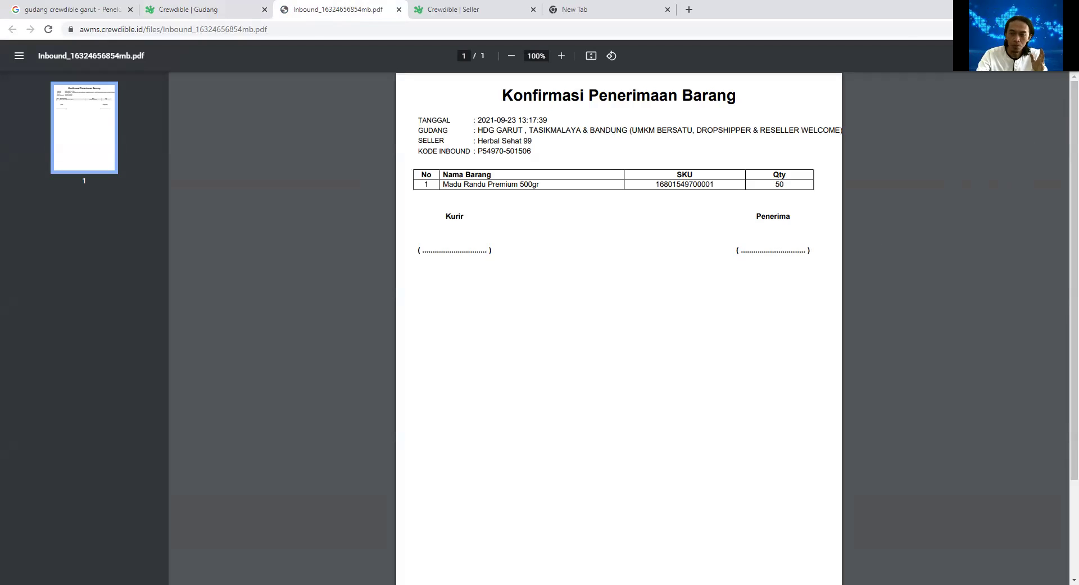
key("ctrl+p")
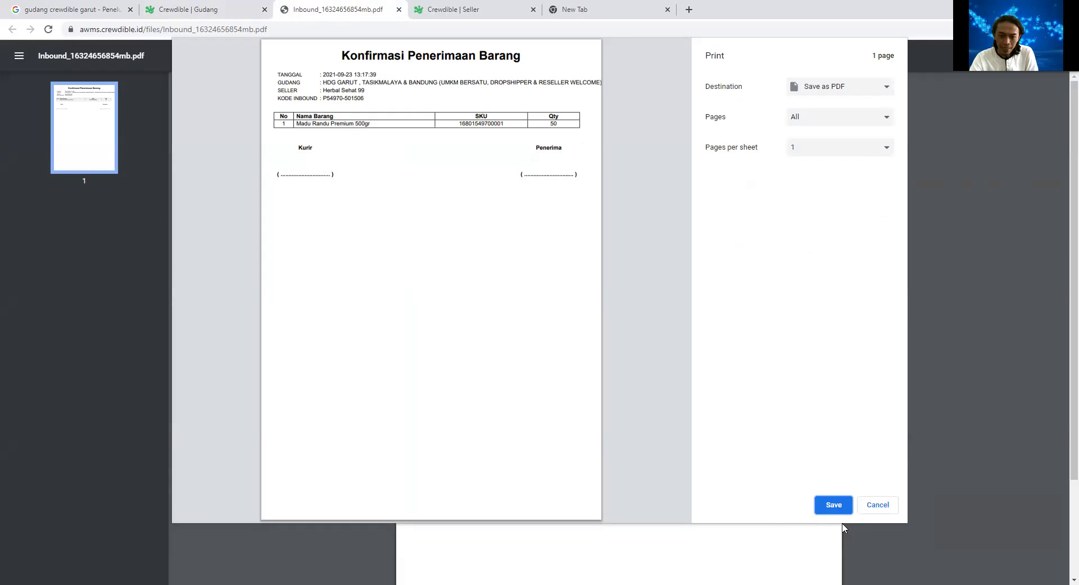
left_click(834, 505)
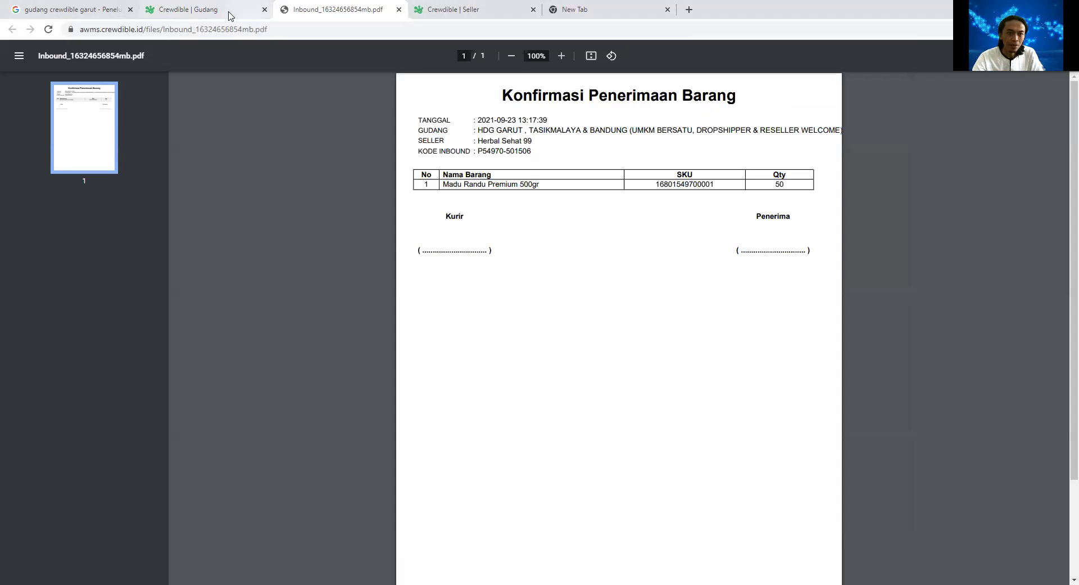
Step: Confirm the Herbal Sehat 99 shipment as received without attaching proof photos, and check the list of received shipments
left_click(225, 12)
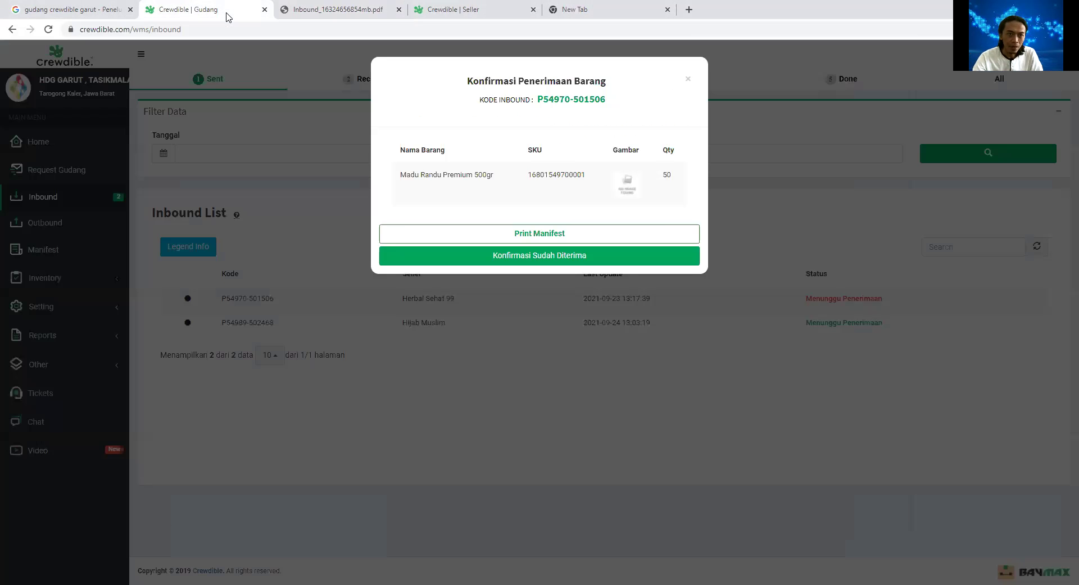
left_click(568, 257)
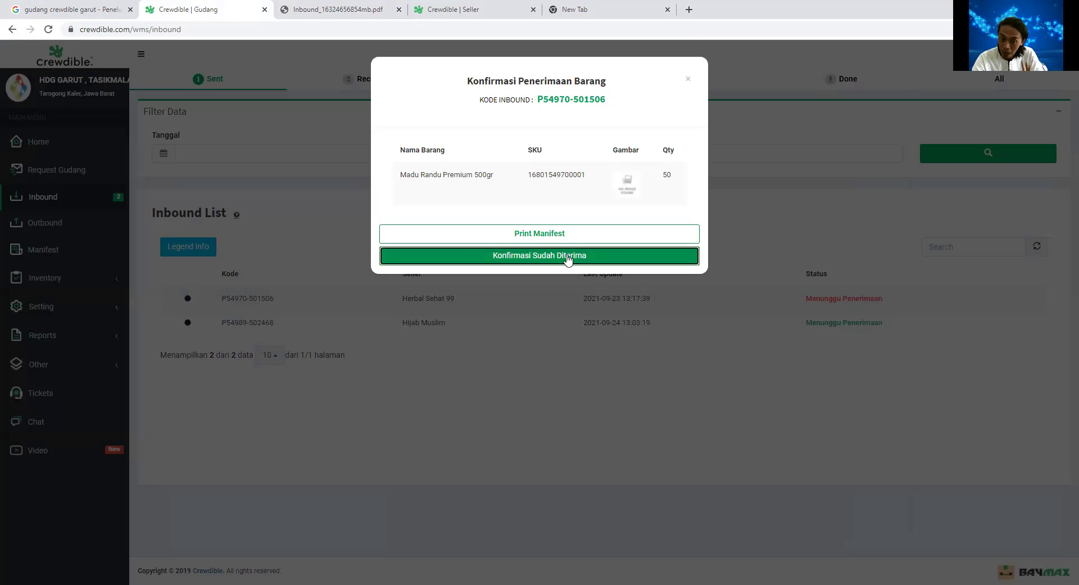
left_click(568, 257)
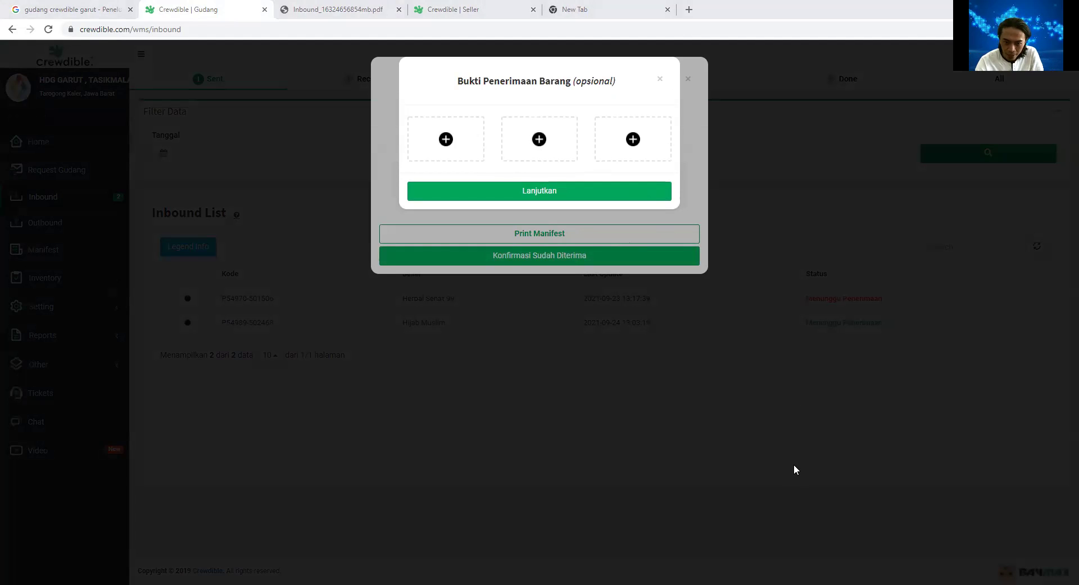
key("alt+Down")
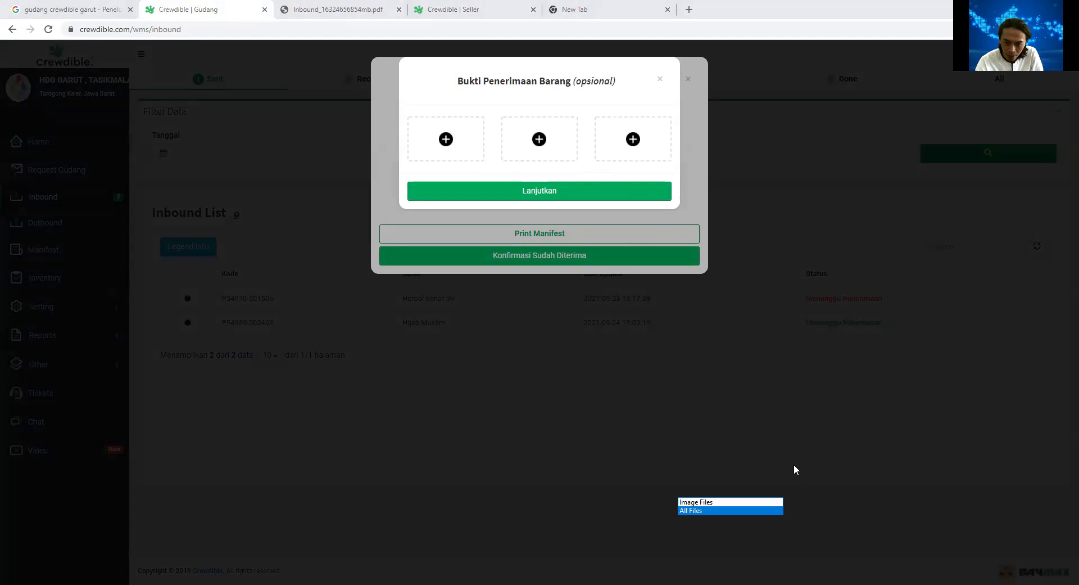
key("Return")
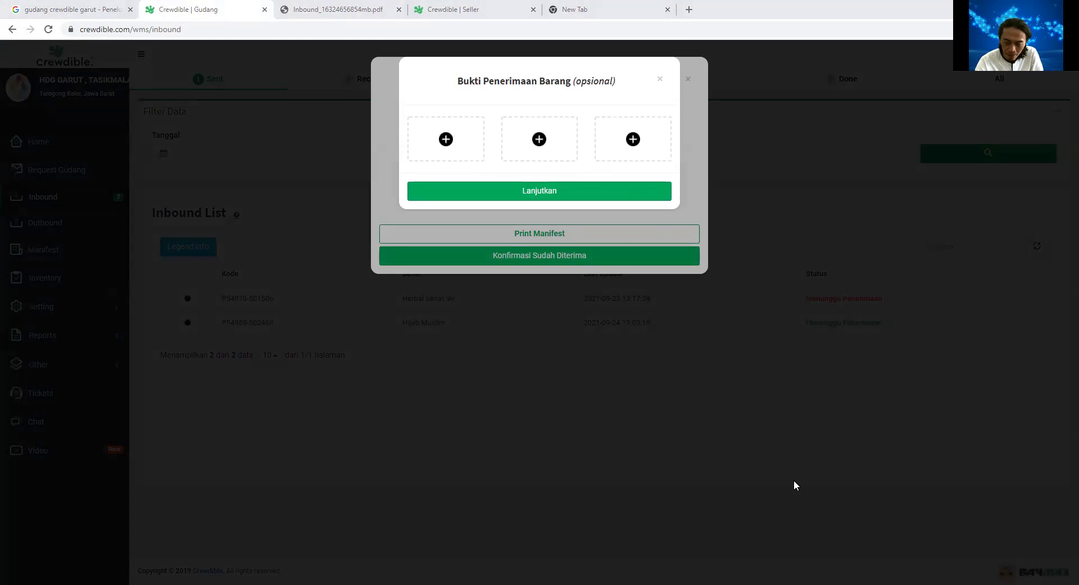
left_click(585, 197)
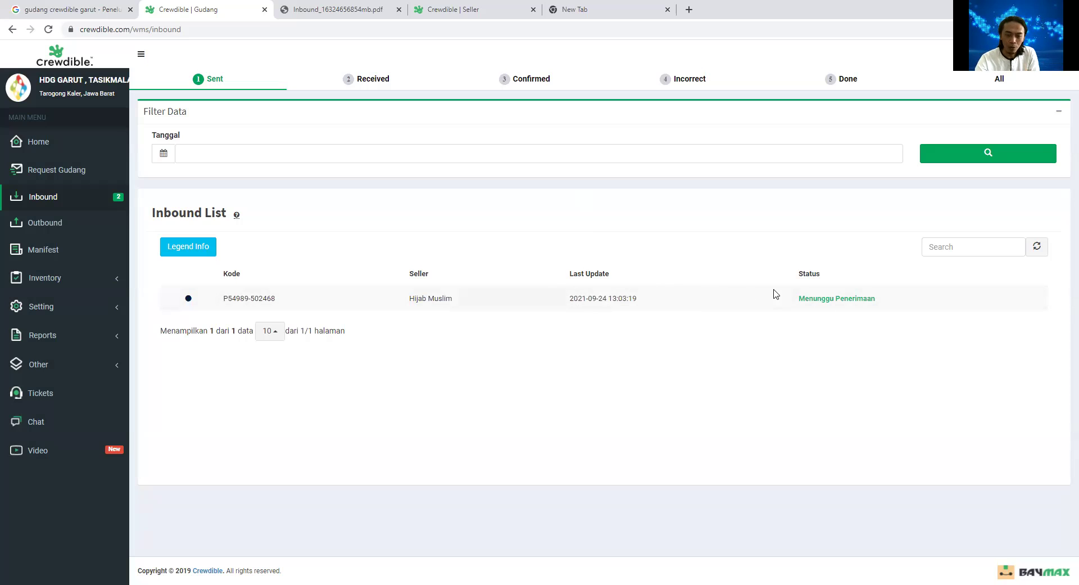
left_click(365, 84)
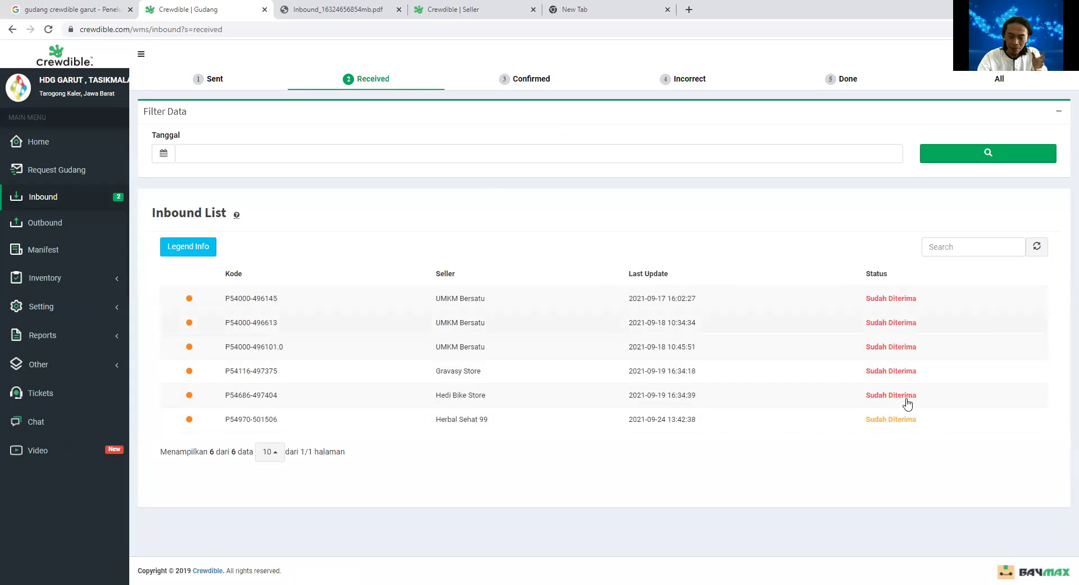
Step: Print the manifest of the Hijab Muslim shipment among the sent inbounds as a PDF, closing the earlier manifest
left_click(227, 90)
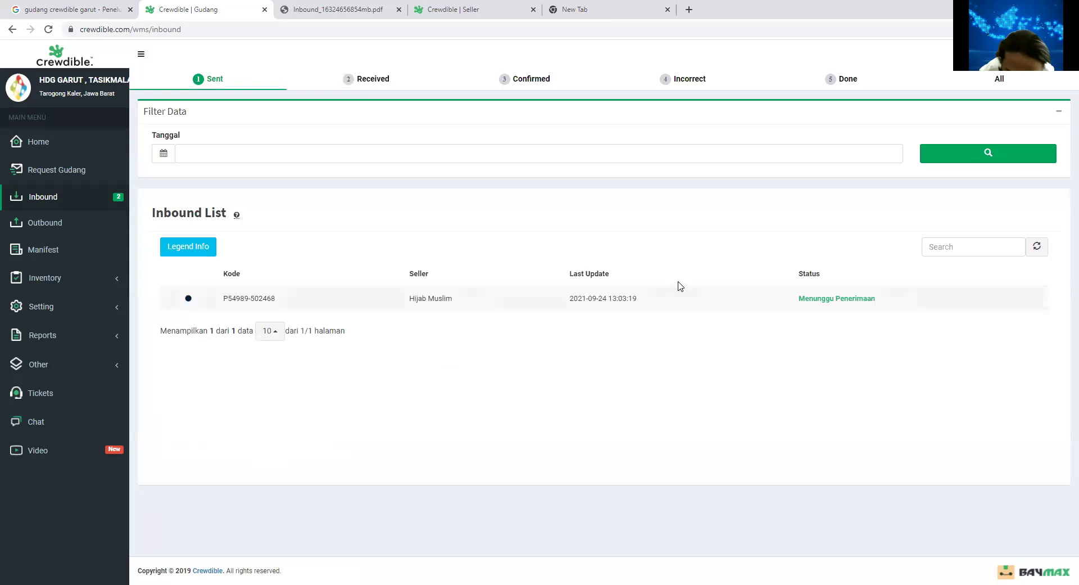
left_click(835, 299)
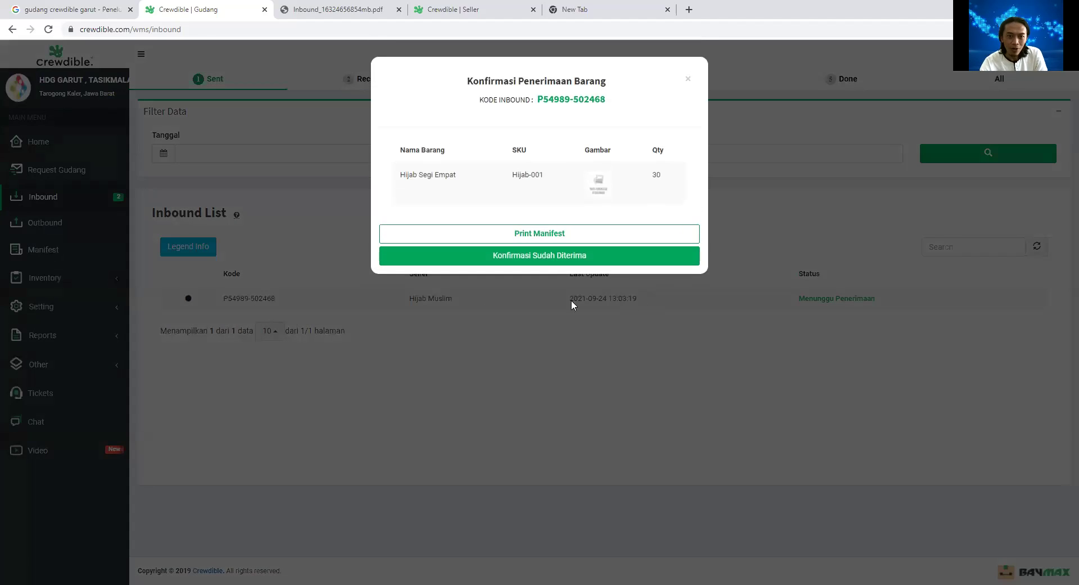
left_click(550, 235)
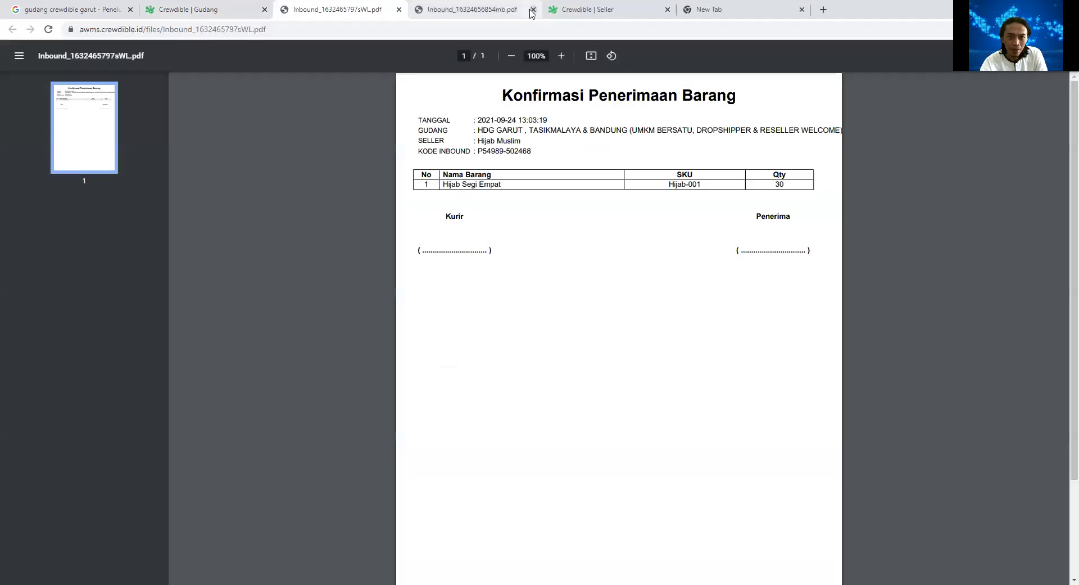
left_click(533, 9)
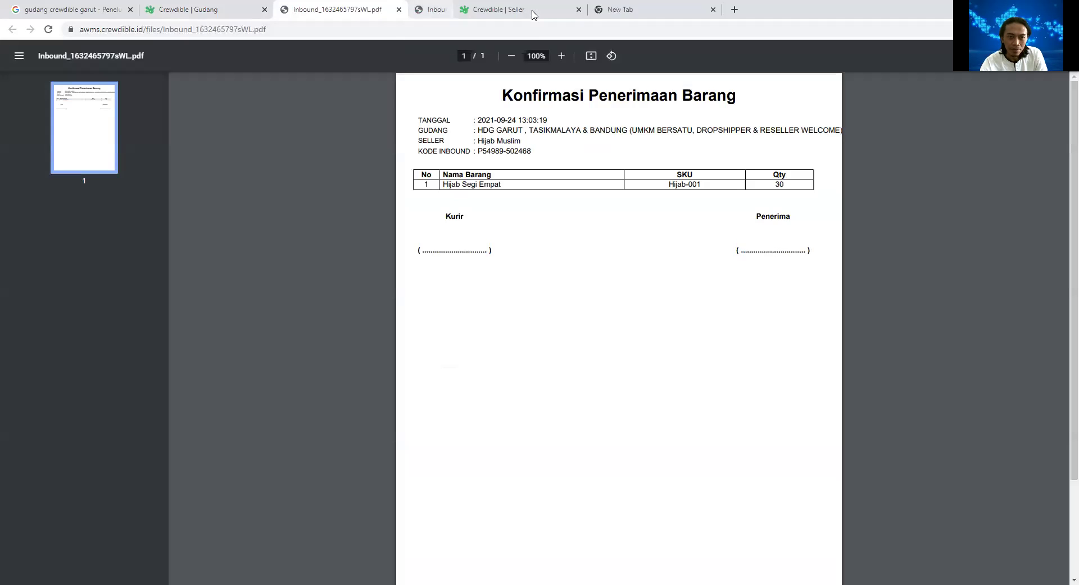
left_click(1048, 56)
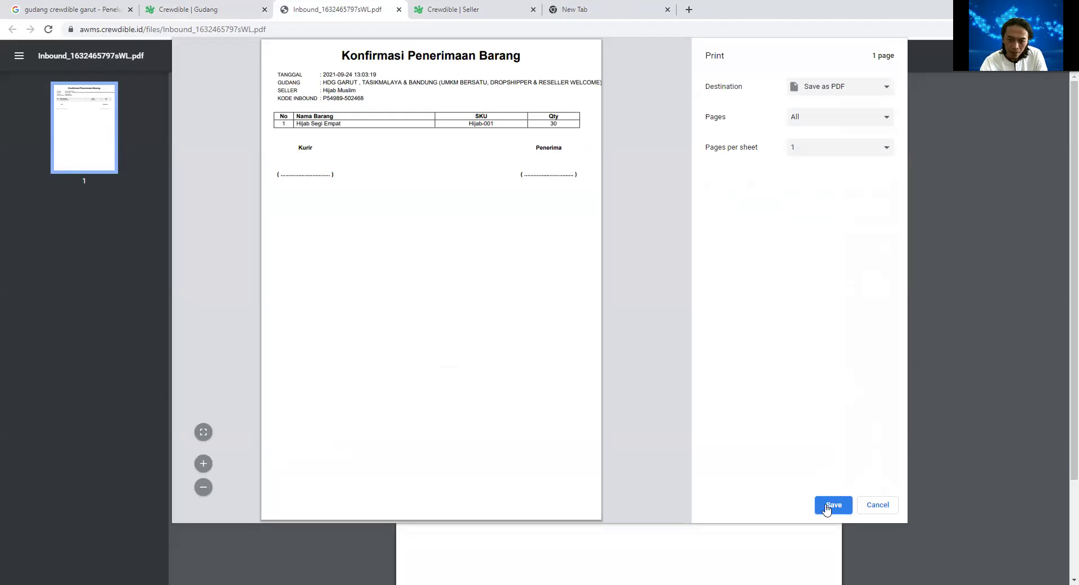
left_click(826, 509)
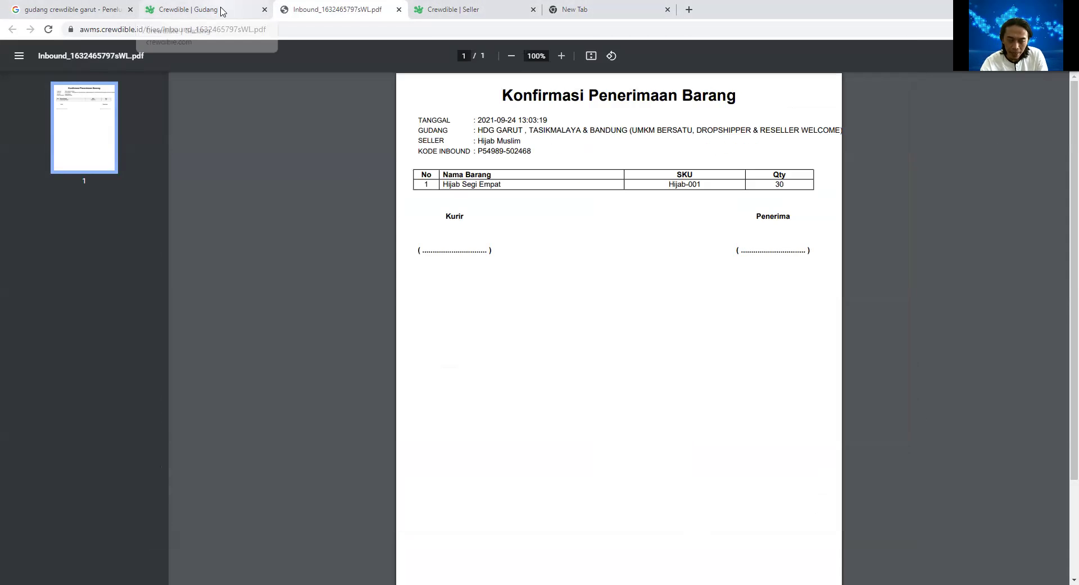
Step: Confirm the Hijab Muslim shipment as received, skipping the optional proof-of-receipt photos
left_click(253, 15)
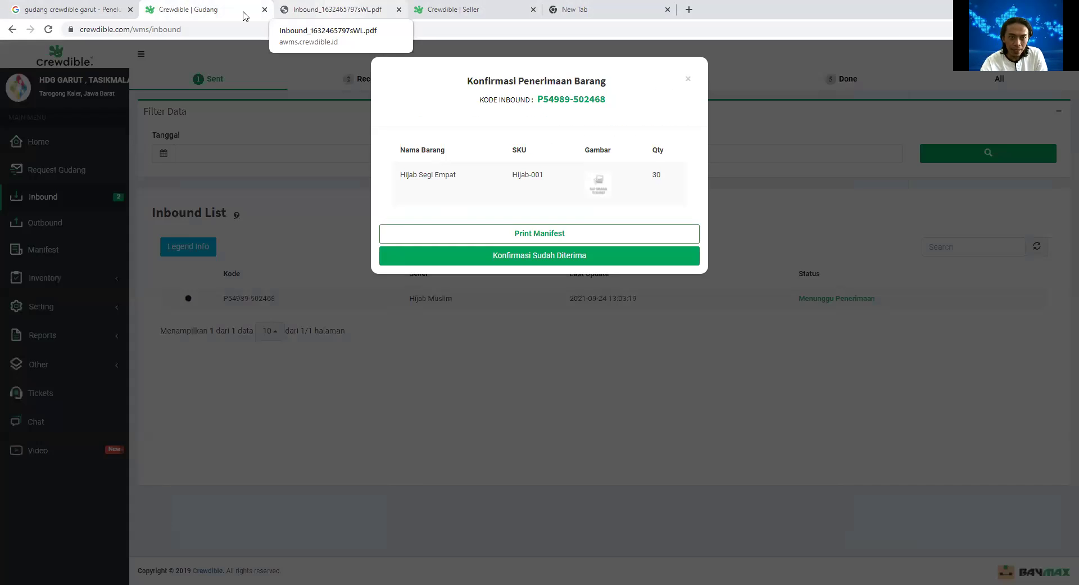
left_click(346, 13)
left_click(204, 10)
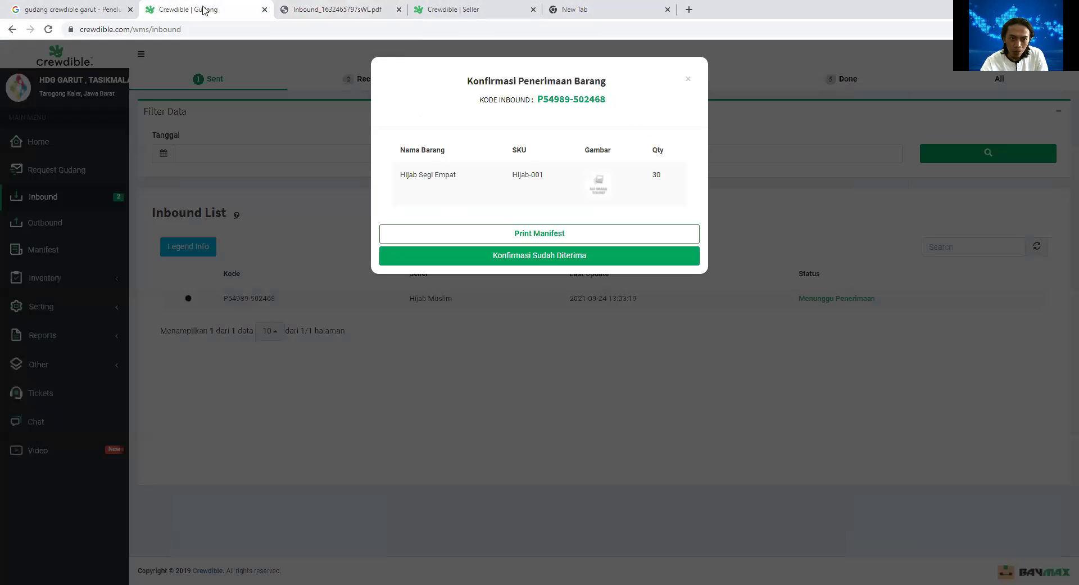
left_click(539, 257)
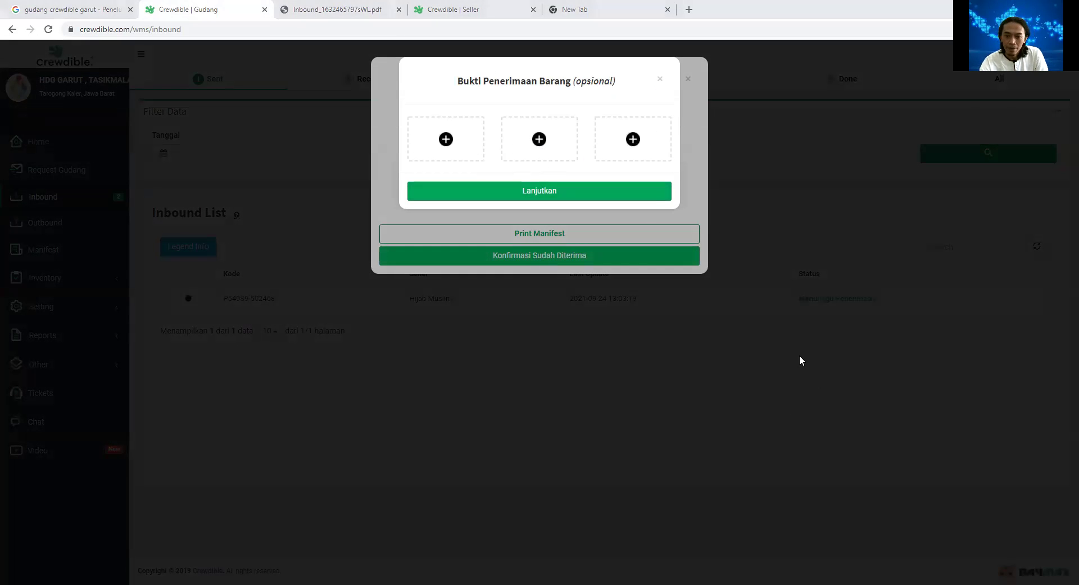
left_click(793, 487)
left_click(794, 491)
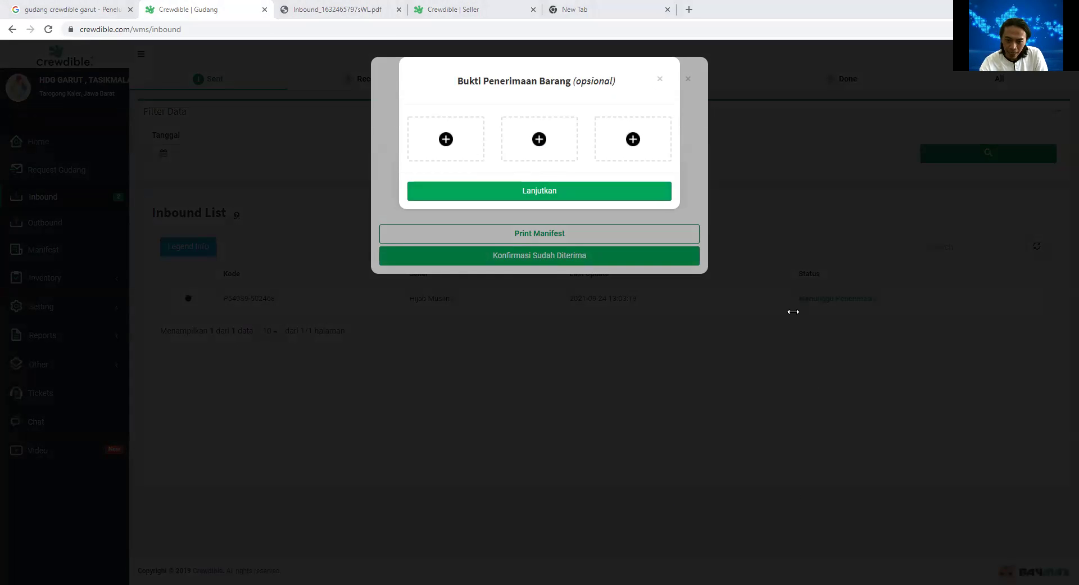
left_click(557, 194)
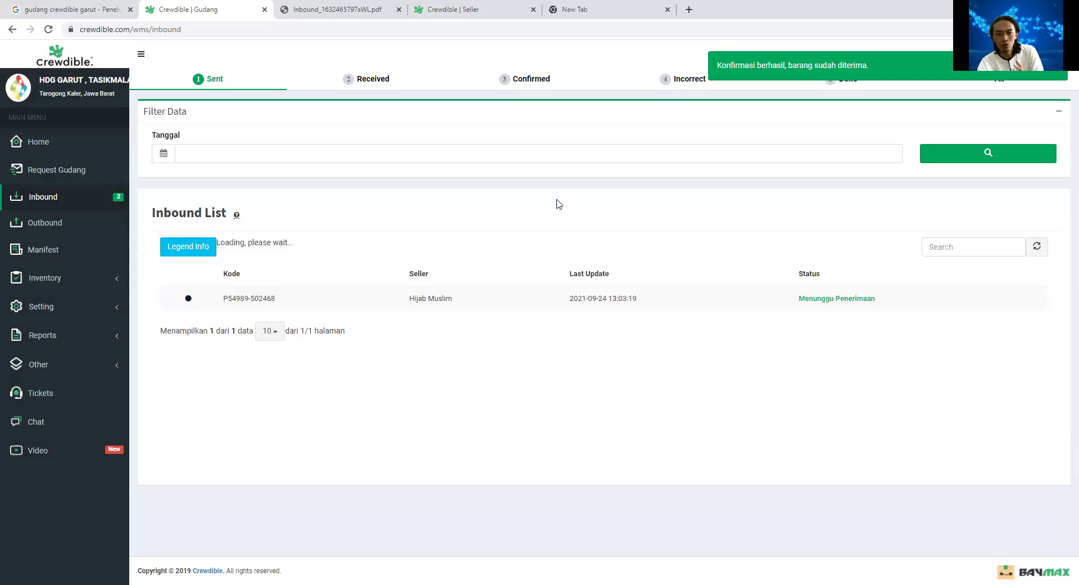
Step: Open the received Hijab Muslim shipment, set the received quantity of Hijab Segi Empat to 30, and confirm the count as correct
left_click(374, 80)
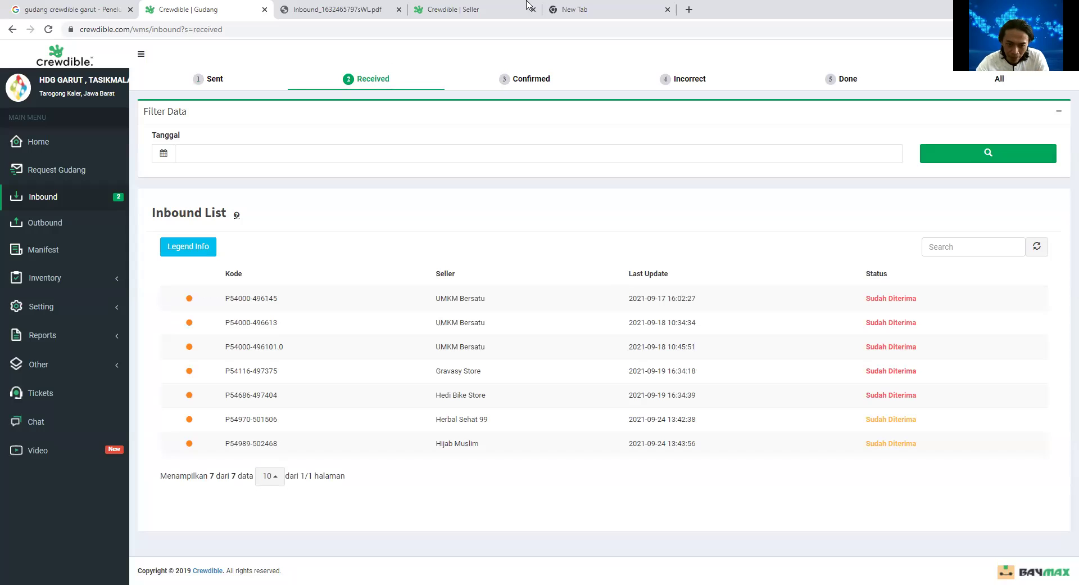
left_click(880, 445)
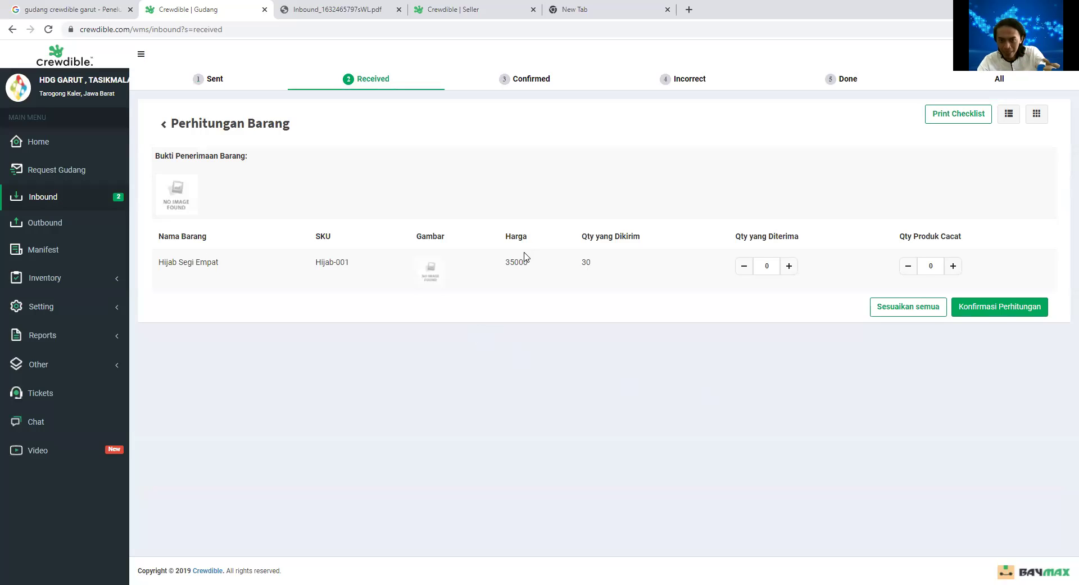
left_click(776, 260)
type("30")
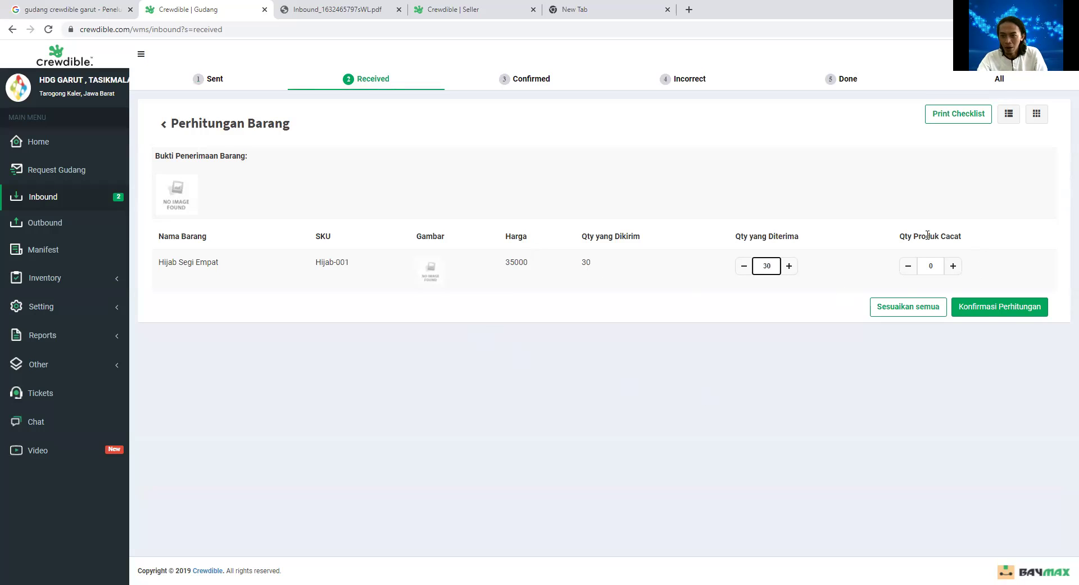
left_click(935, 266)
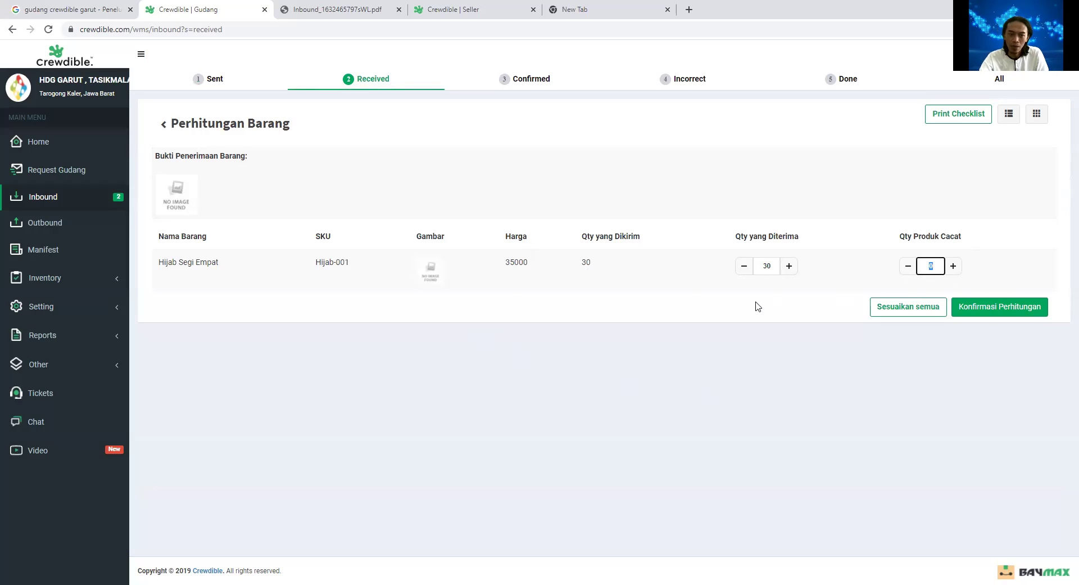
left_click(999, 314)
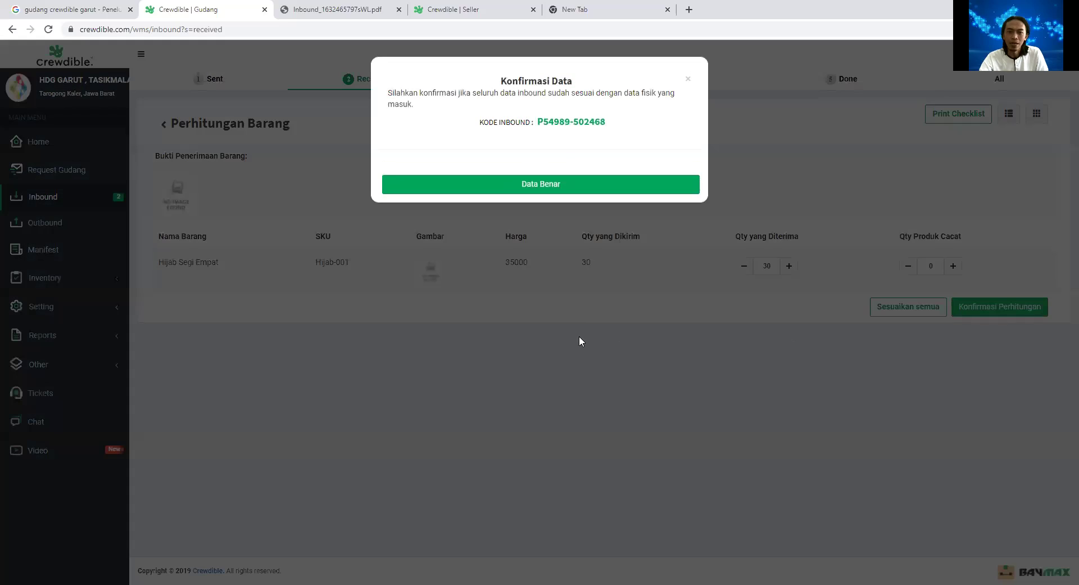
left_click(558, 190)
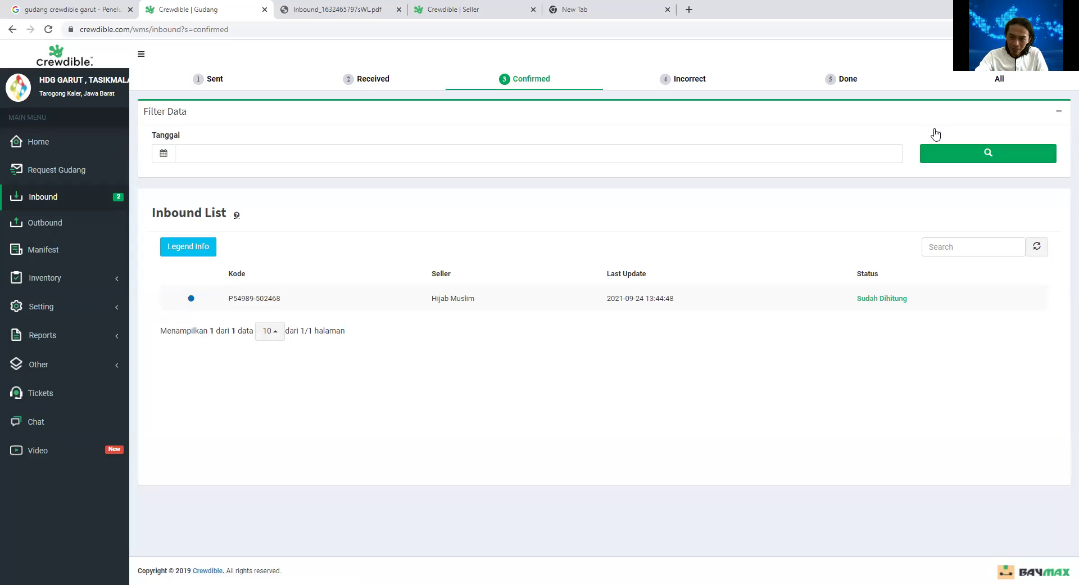
Step: Open the confirmed Hijab Muslim shipment for shelving and enter a new bin 100.10.0003 for Hijab Segi Empat
left_click(882, 300)
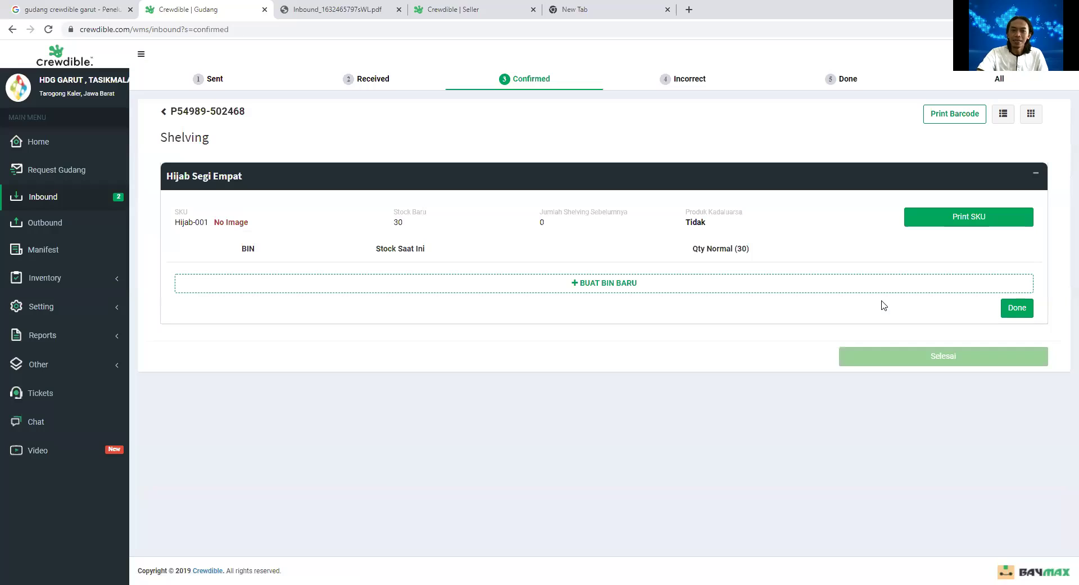
left_click(601, 286)
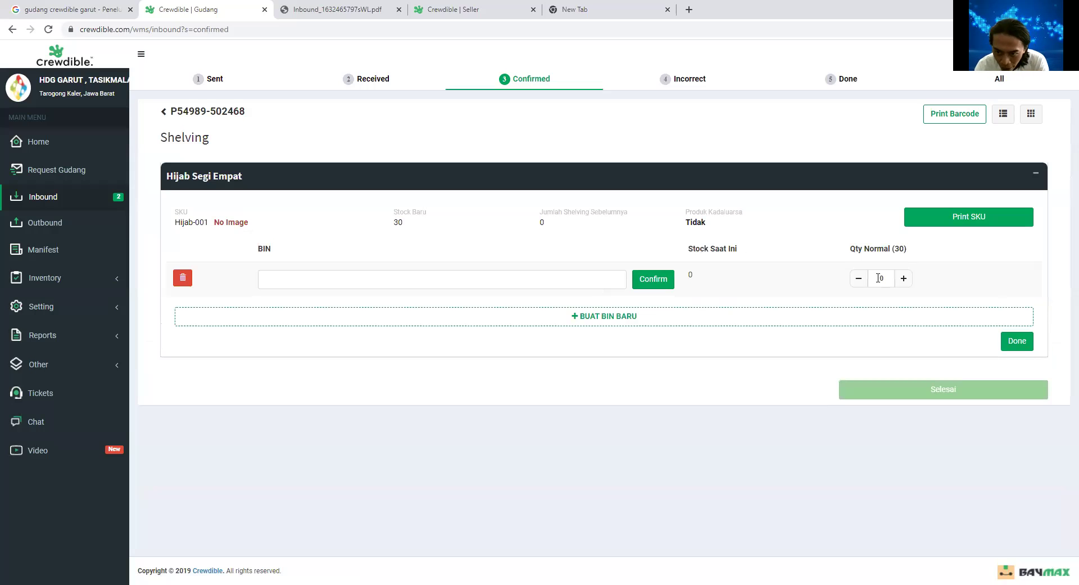
left_click(485, 275)
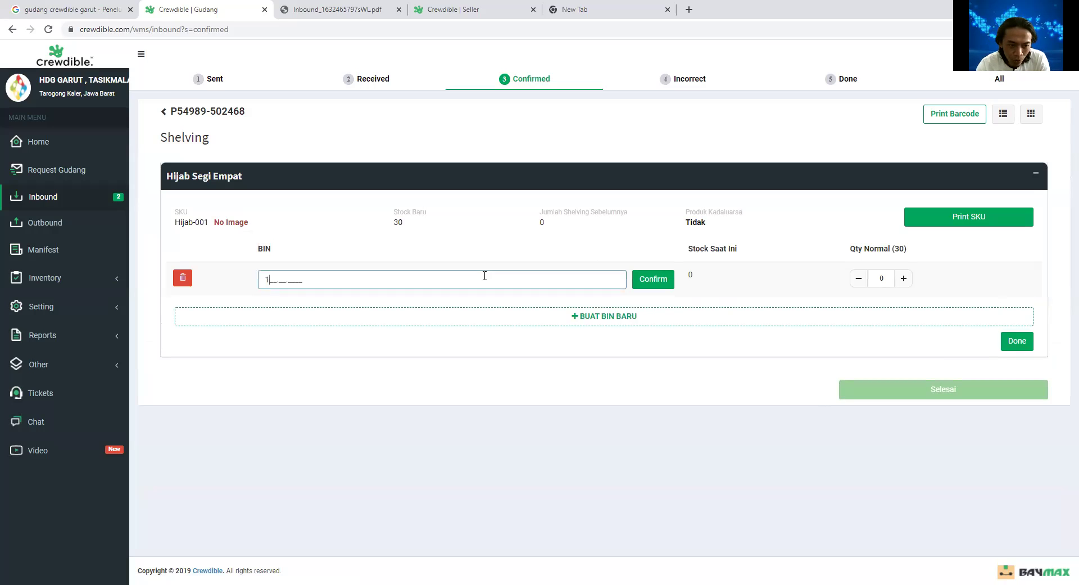
type("100.")
type("10.00")
type("00")
key("BackSpace")
type("3")
double_click(485, 275)
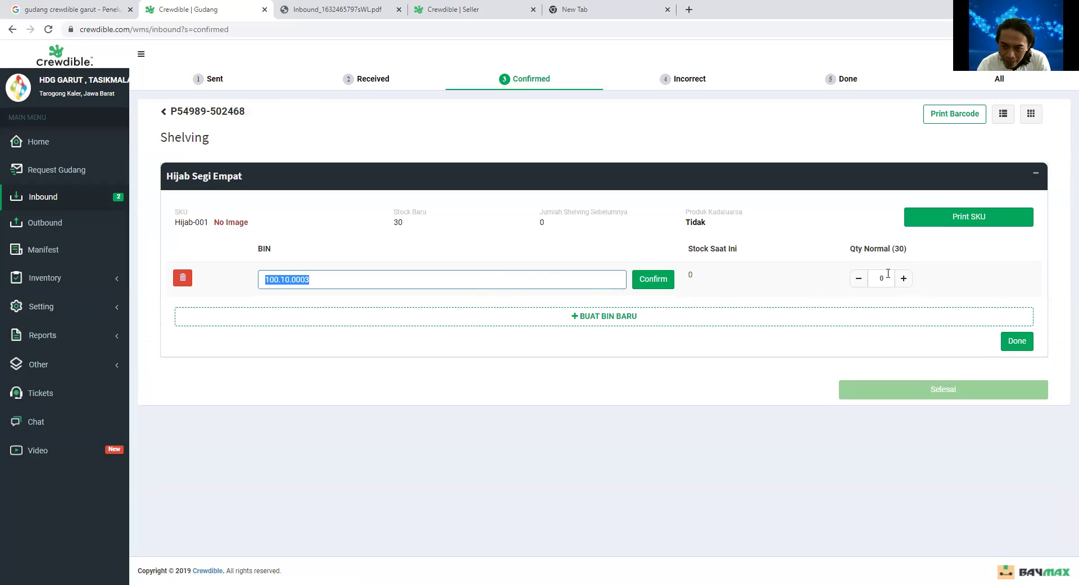
Step: Assign a normal quantity of 30 to the new bin, confirm the bin, and complete the shipment's shelving
double_click(870, 277)
type("30")
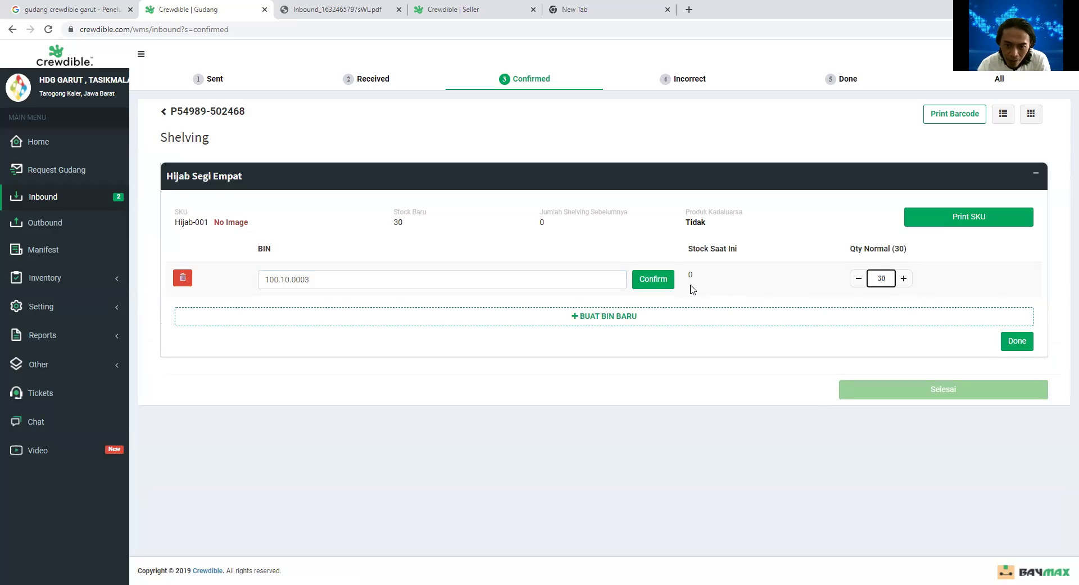
left_click(658, 285)
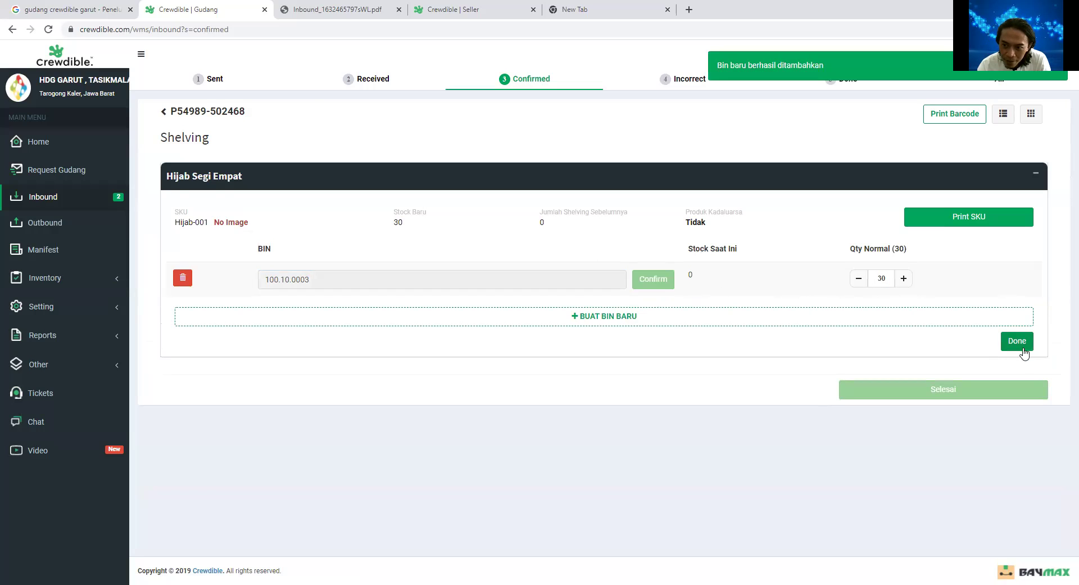
left_click(1018, 341)
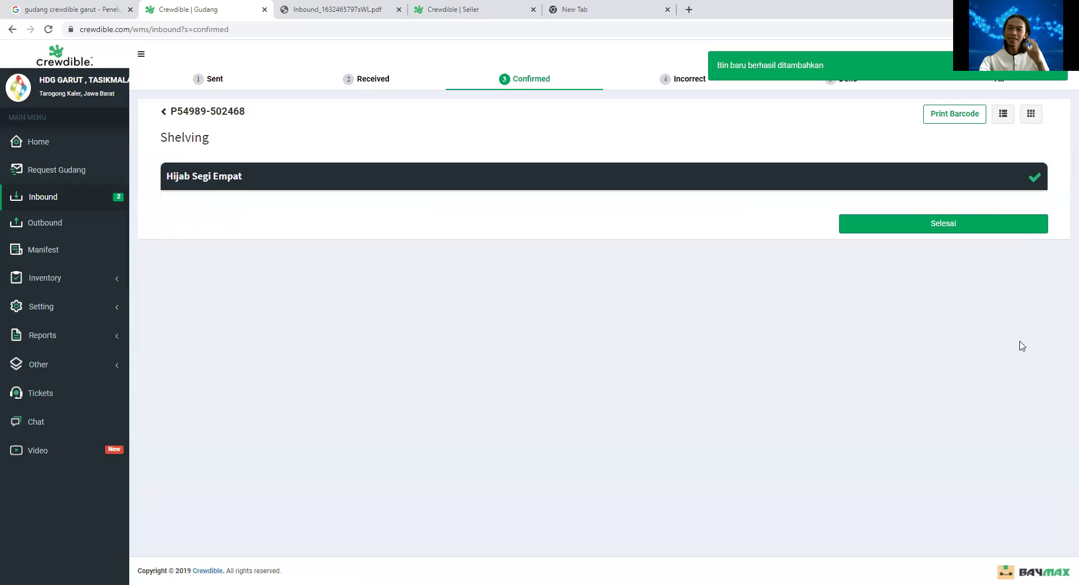
left_click(942, 227)
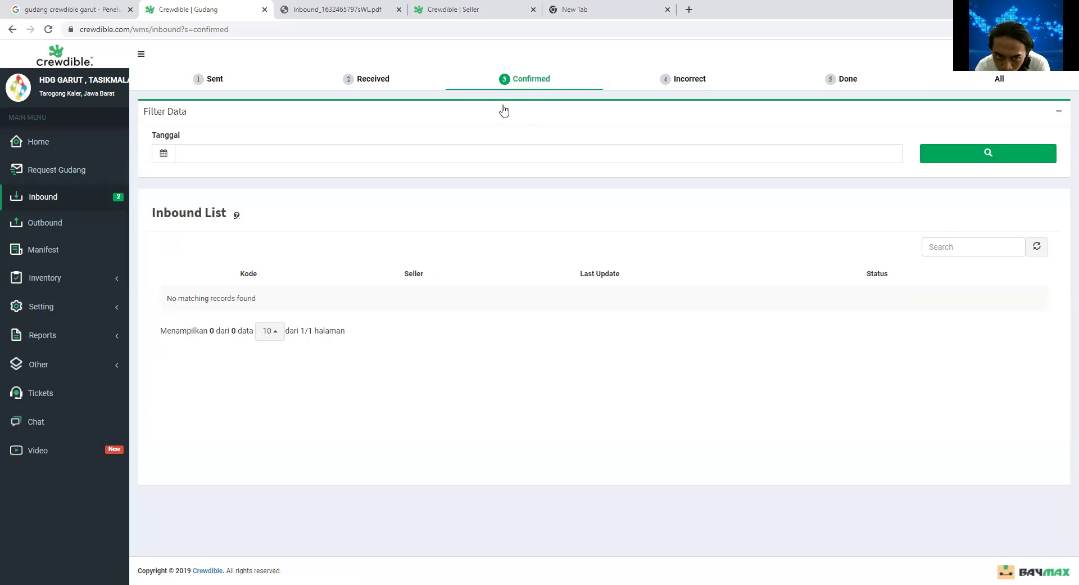
Step: Examine the item count form of the received Hedi Bike Store shipment, leaving it uncounted, and return to the sent inbounds
left_click(376, 81)
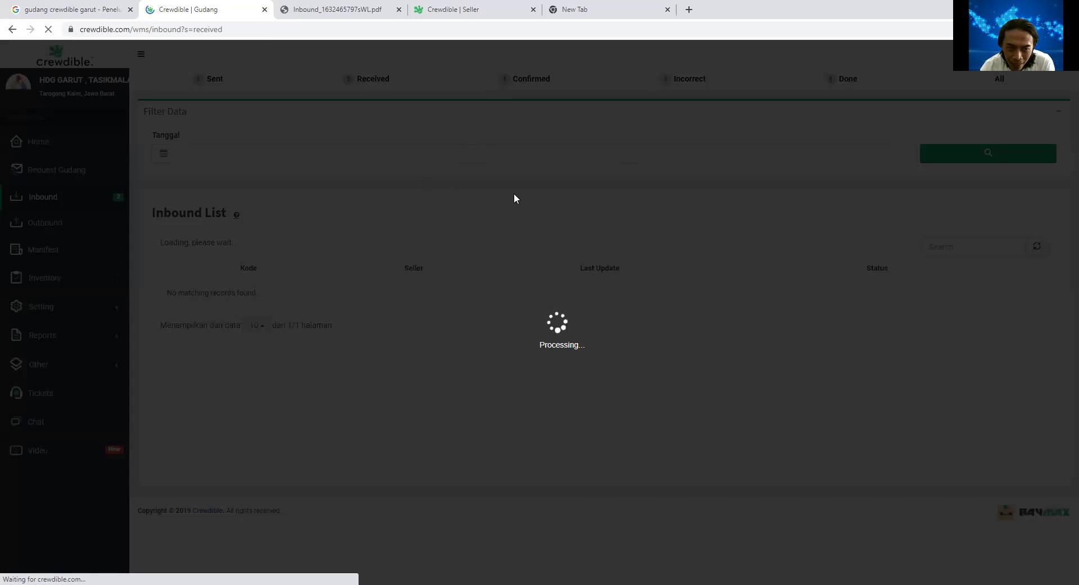
left_click(263, 30)
key("Return")
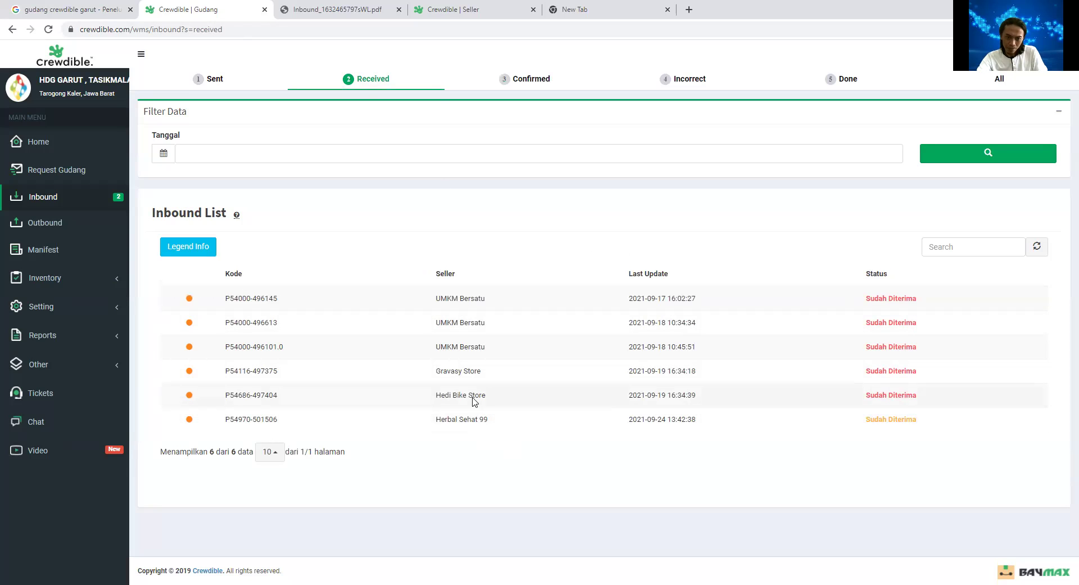
left_click(890, 397)
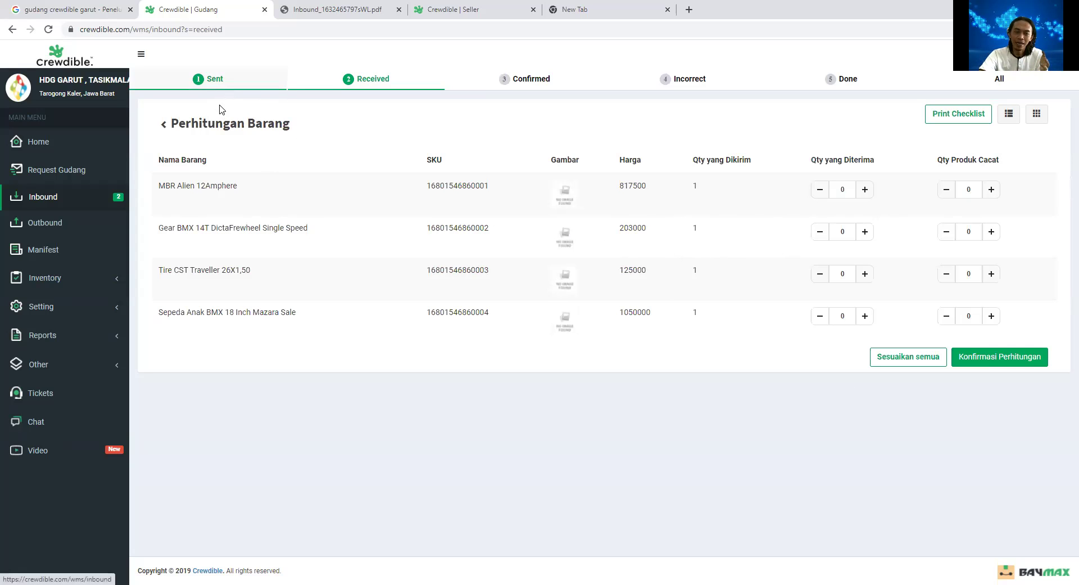
left_click(222, 85)
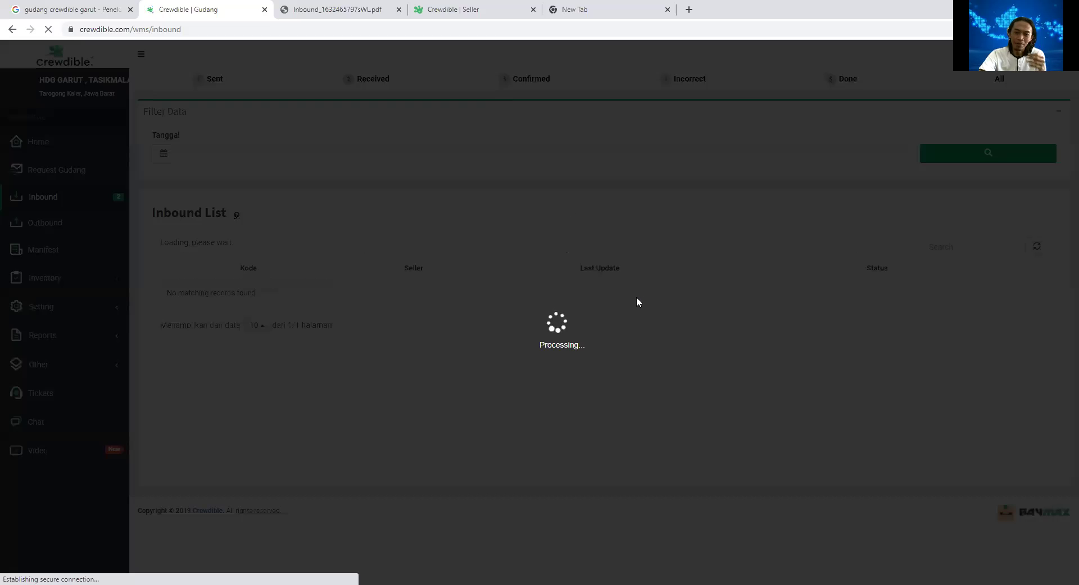